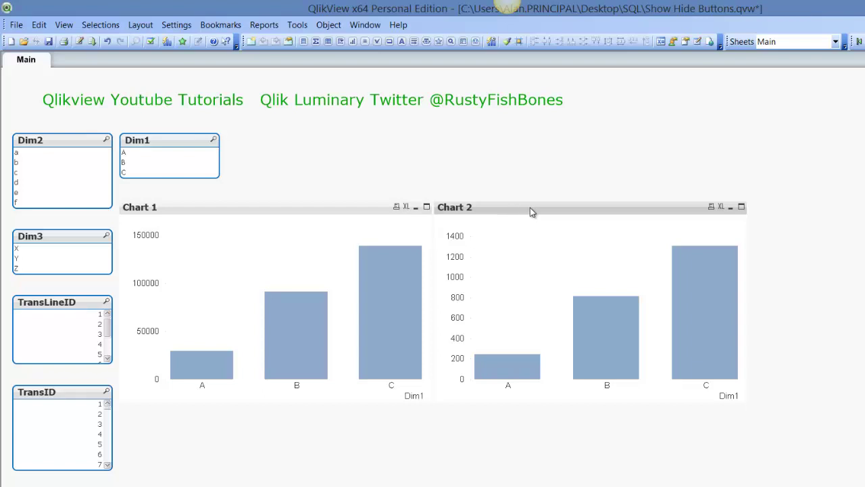
Look through Chart 2's property pages, including Sort and Style, and close without changes
click(305, 209)
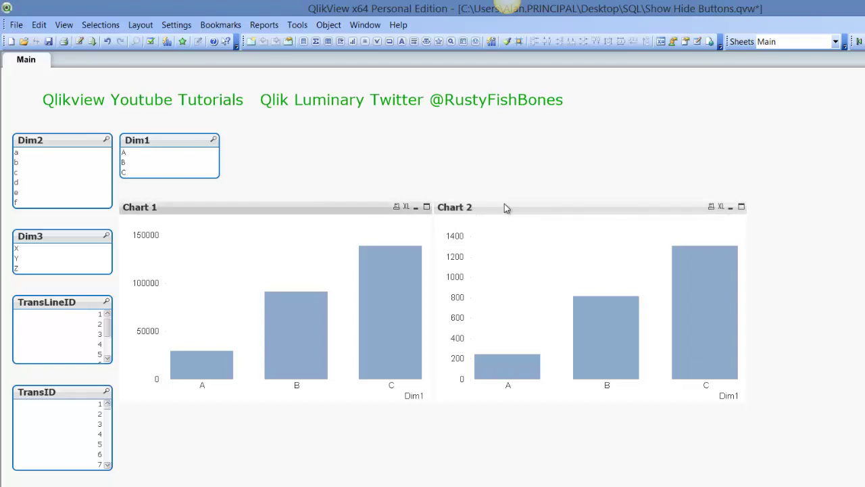
right_click(530, 213)
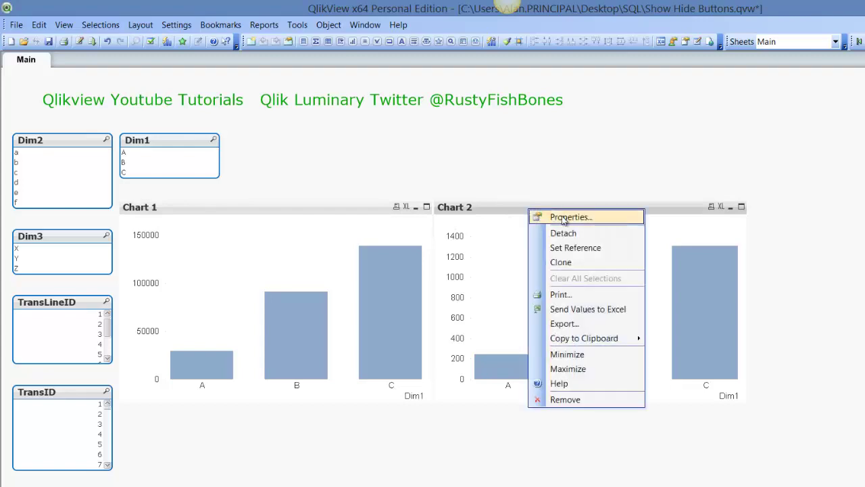
click(563, 217)
click(333, 120)
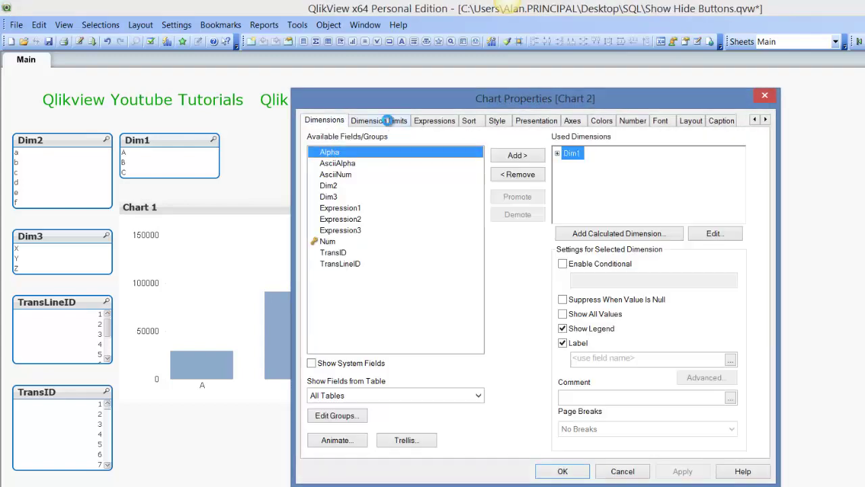
click(387, 120)
click(435, 120)
click(468, 120)
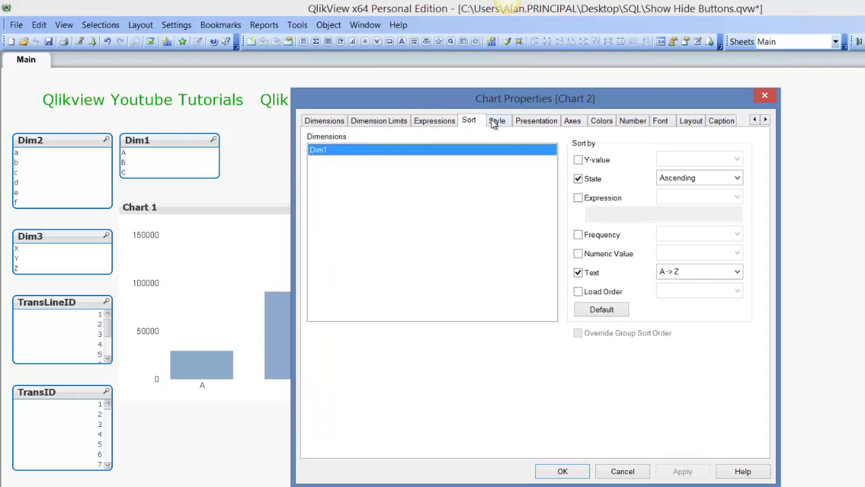
click(496, 121)
click(622, 471)
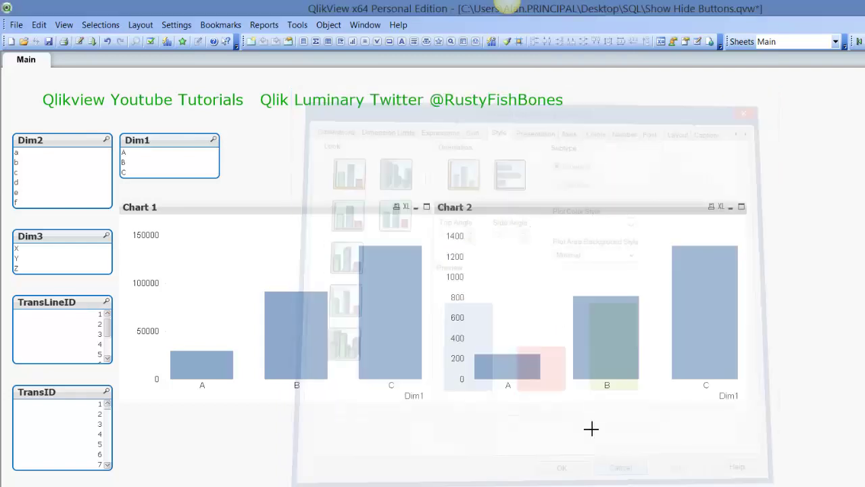
Set Chart 2's inactive caption background colour to calculated GREEN() and apply
right_click(517, 209)
click(534, 217)
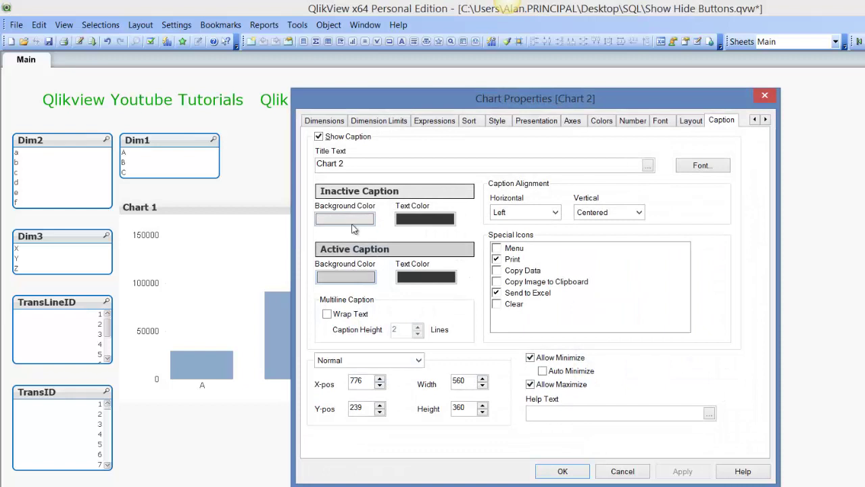
click(352, 216)
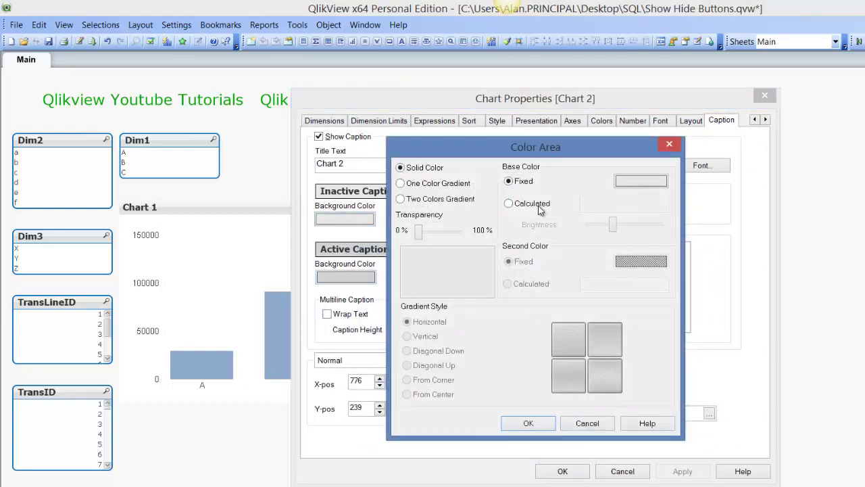
click(538, 209)
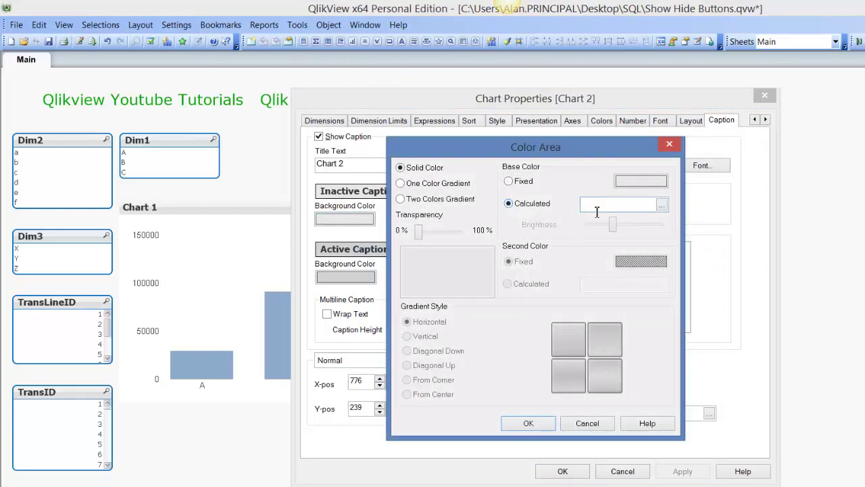
text(GREEN())
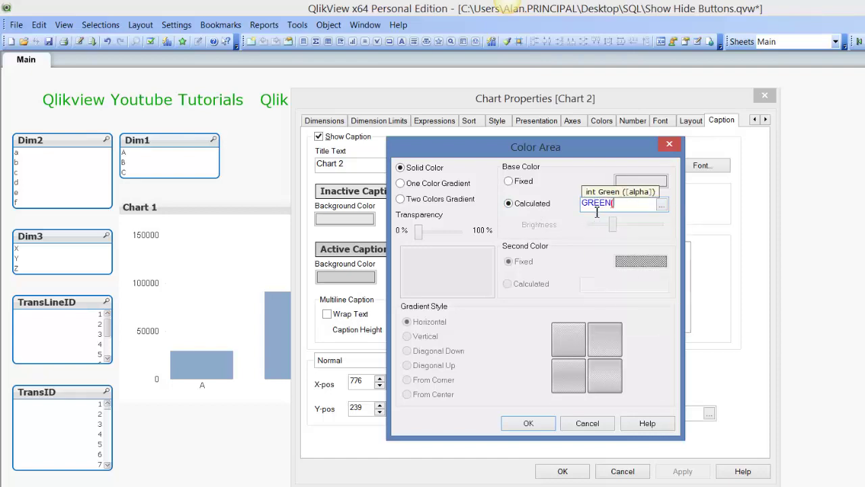
click(534, 426)
click(568, 471)
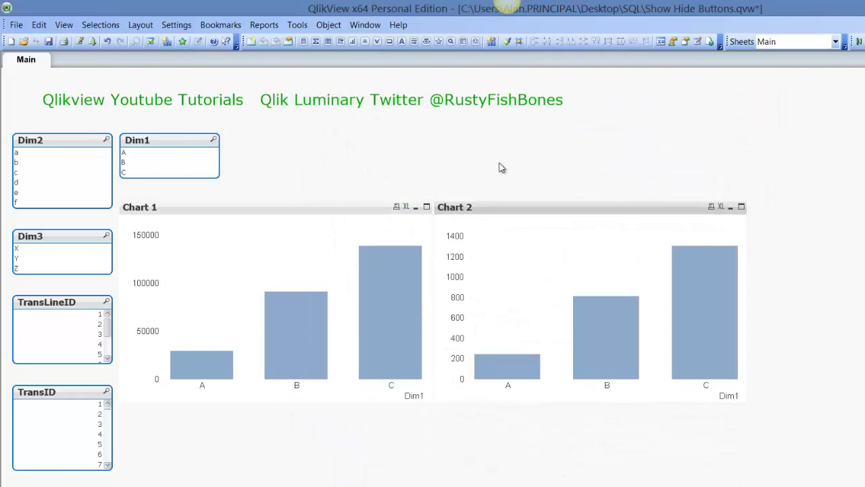
Set Chart 2's active caption background colour to calculated GREEN() and apply
right_click(499, 208)
click(519, 215)
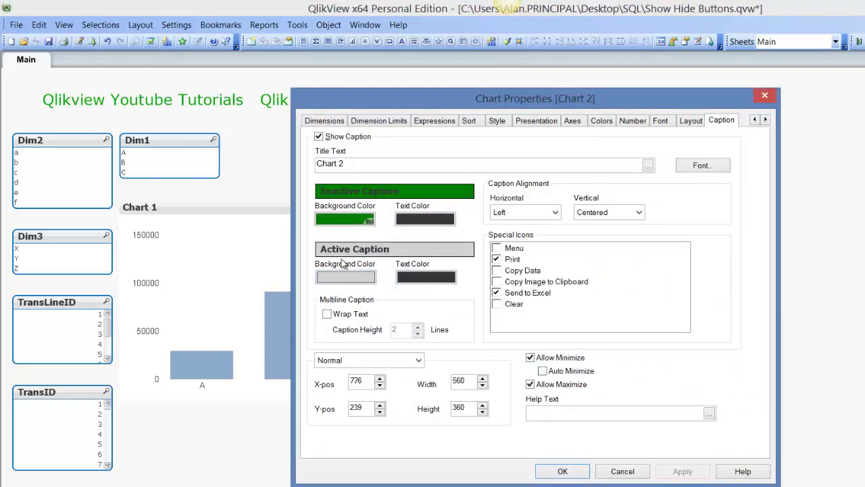
click(345, 277)
click(532, 204)
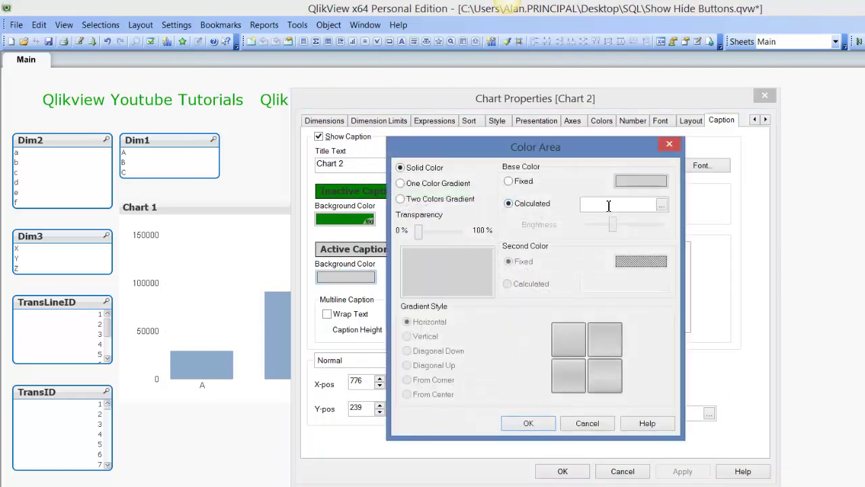
text(GREEN())
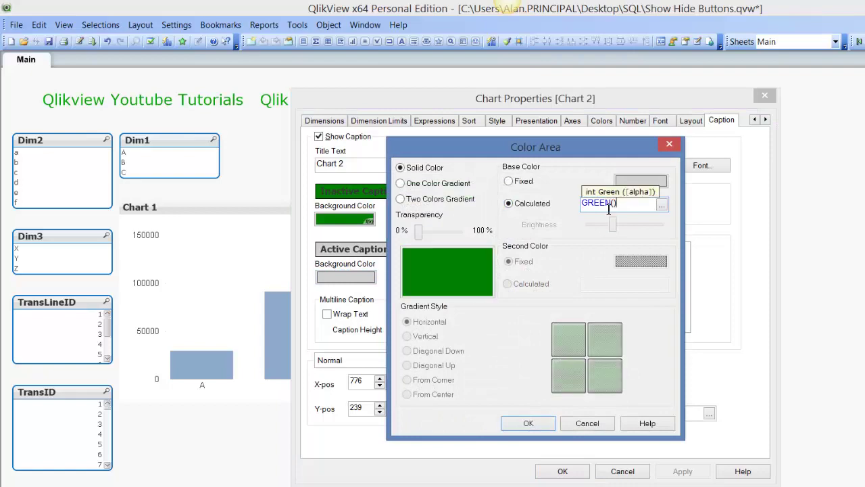
click(543, 423)
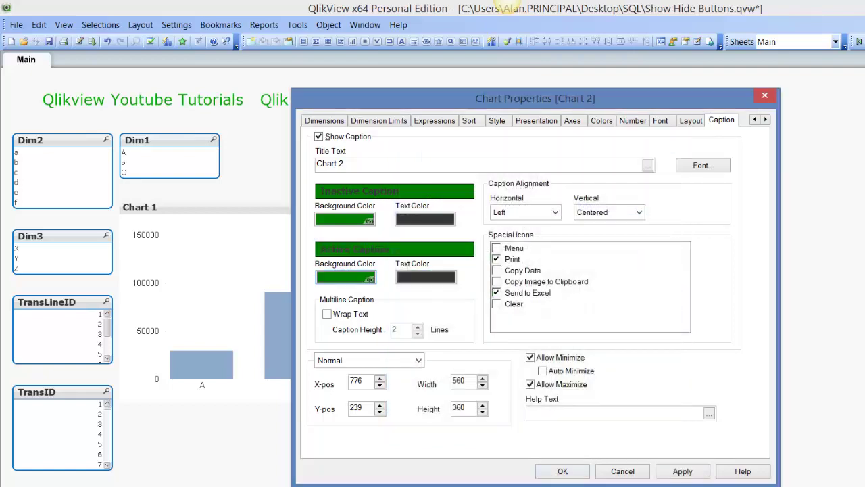
click(562, 472)
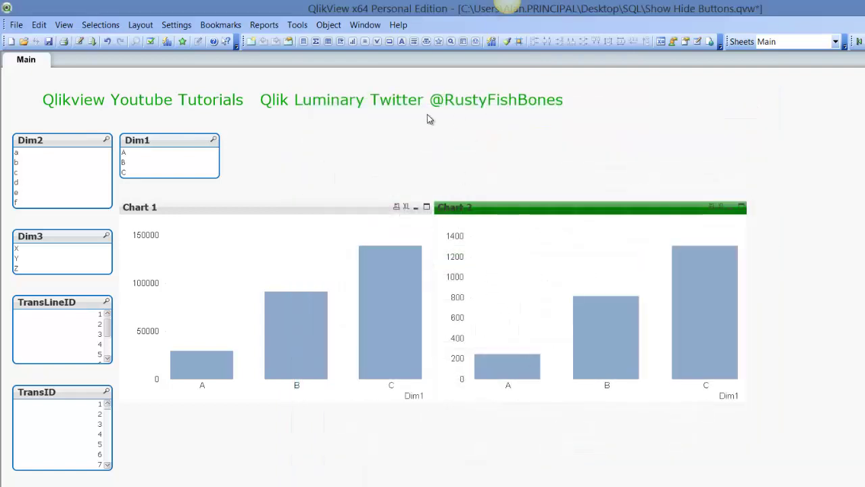
Format-paint Chart 2's caption onto Chart 1 and the Dim1, Dim2, Dim3, TransLineID and TransID list boxes, then deselect Chart 2
click(506, 42)
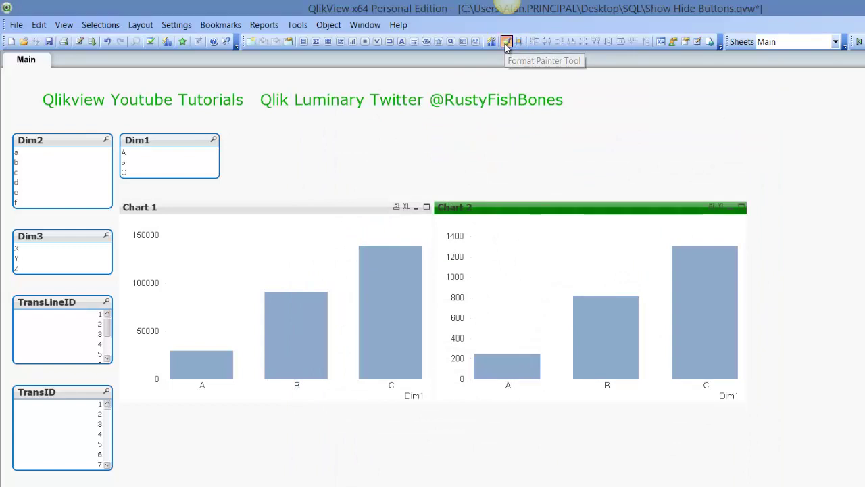
click(342, 213)
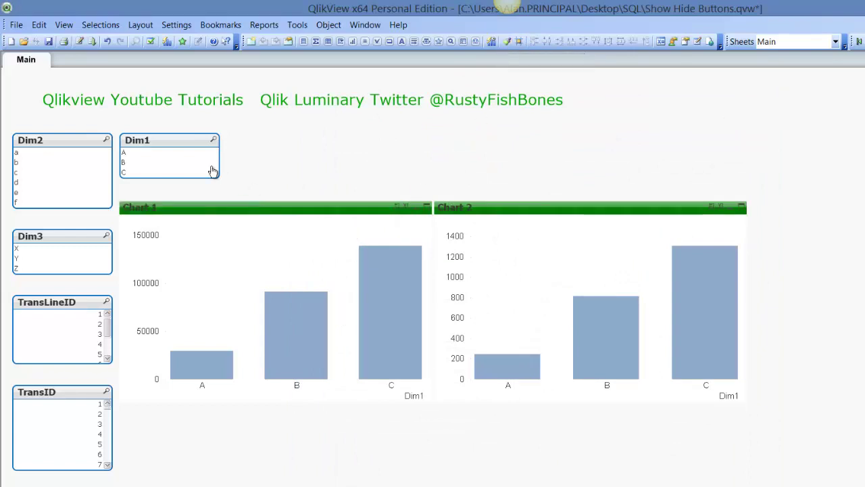
click(506, 42)
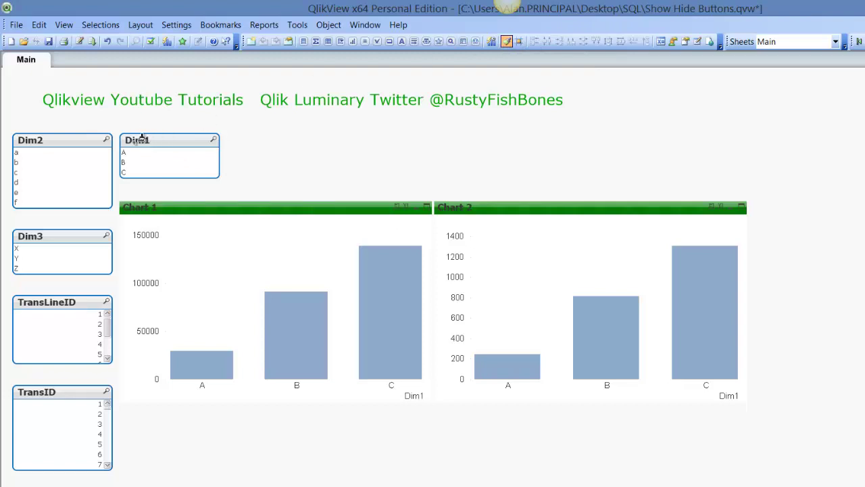
click(138, 139)
click(99, 138)
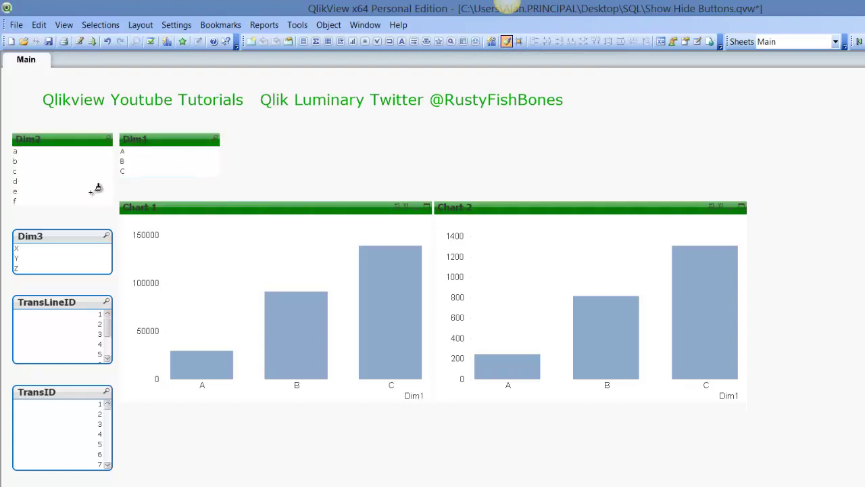
click(85, 234)
click(87, 302)
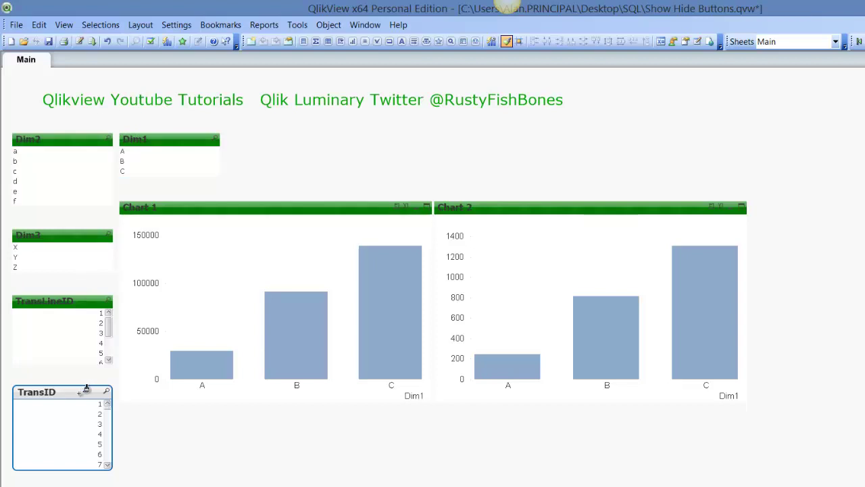
click(87, 391)
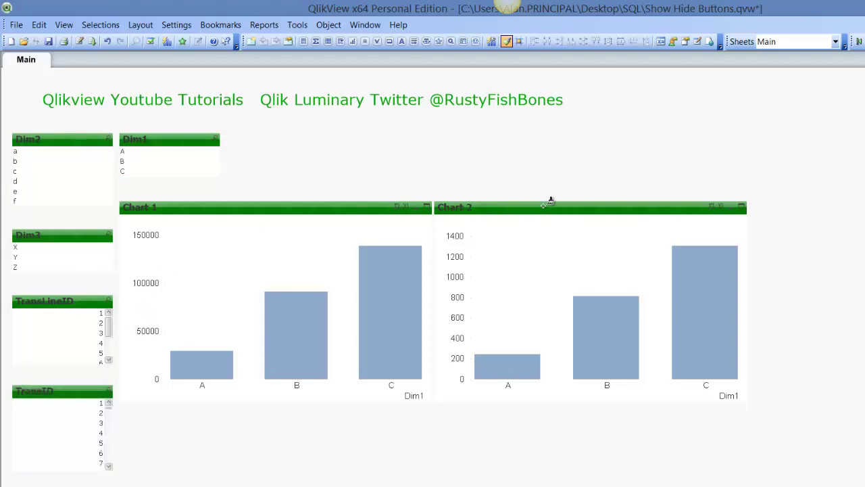
click(507, 42)
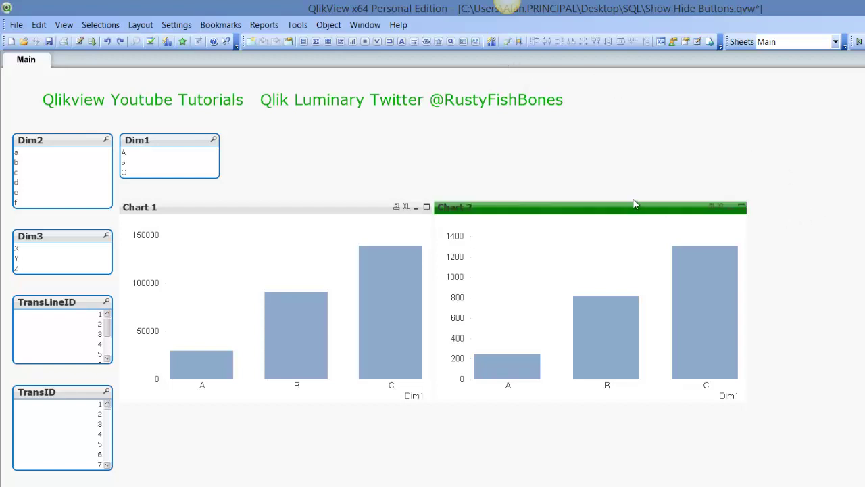
click(761, 204)
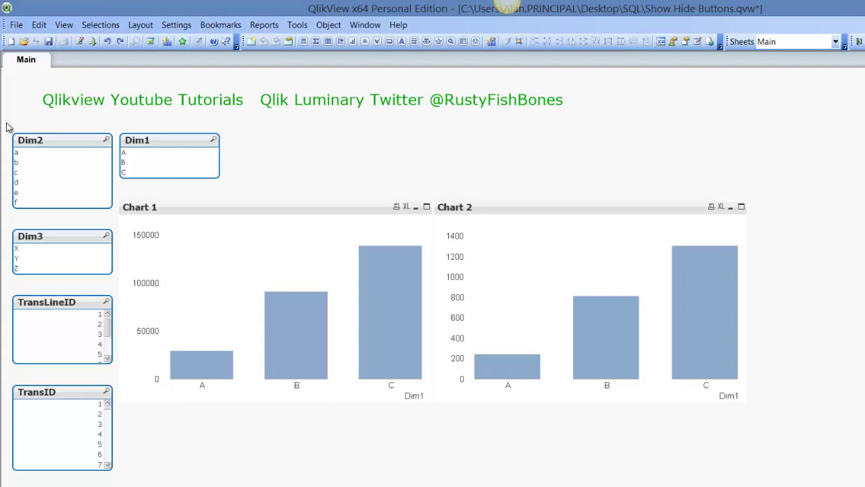
Select all sheet objects, open their shared Properties, and move the dialog aside
drag(8, 117, 803, 486)
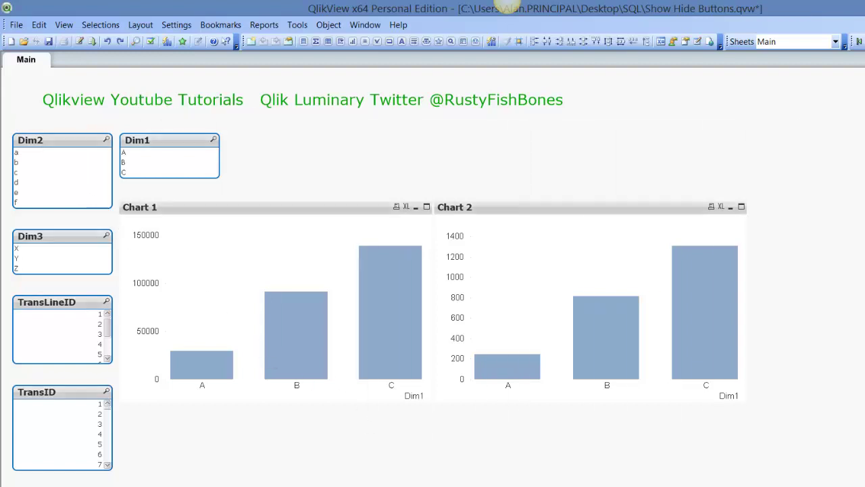
right_click(580, 216)
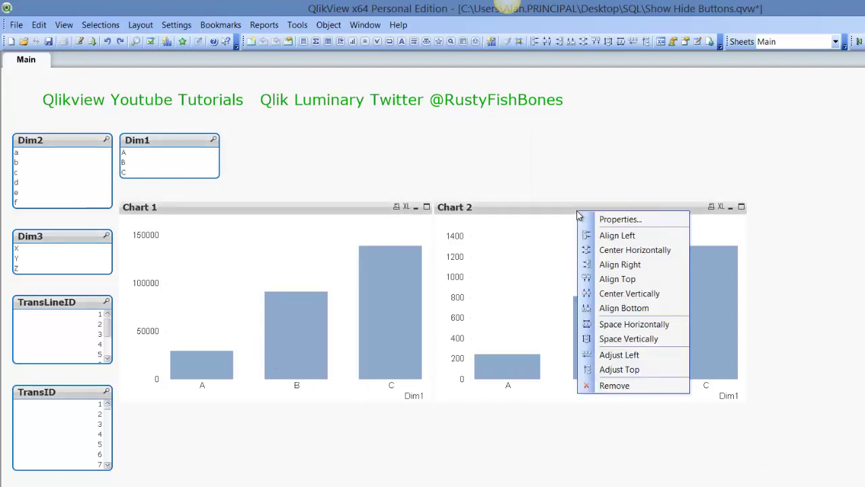
click(616, 221)
drag(433, 119, 610, 135)
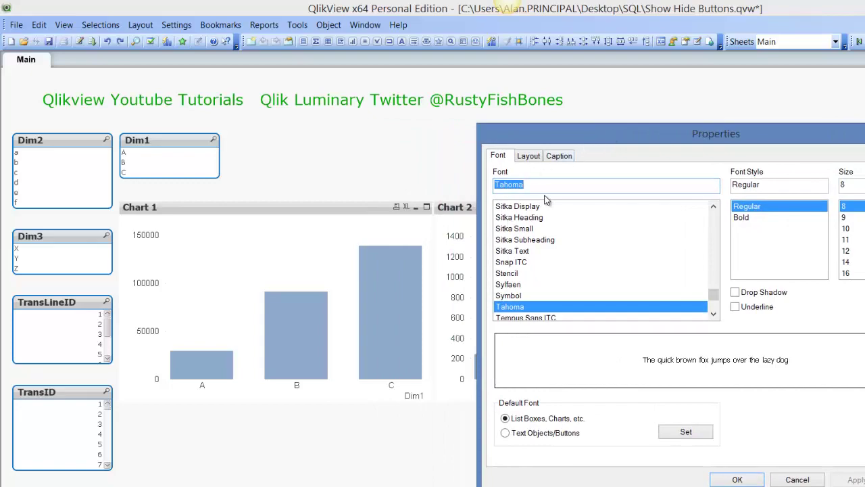
Set the shared font to Verdana size 14 and turn off borders and rounded corners
text(Verdana)
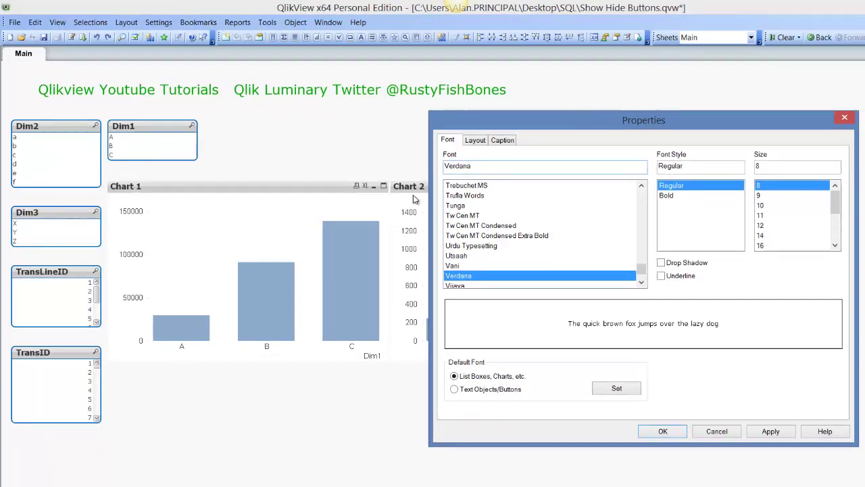
click(763, 236)
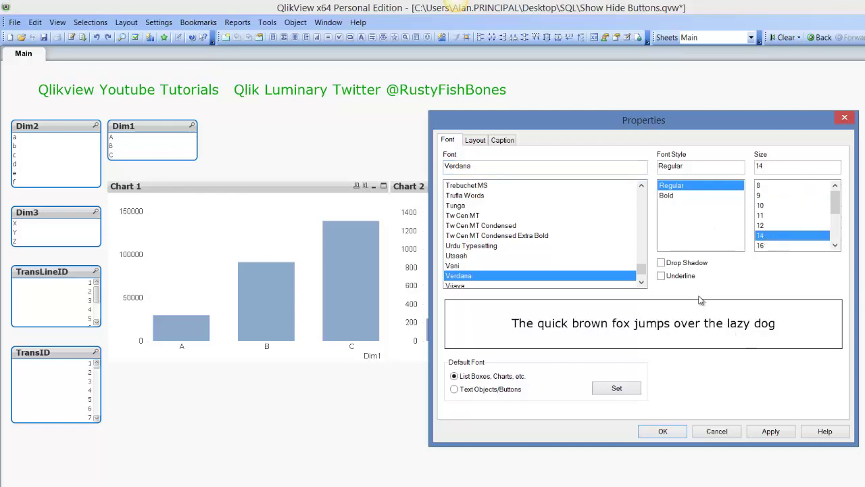
click(477, 141)
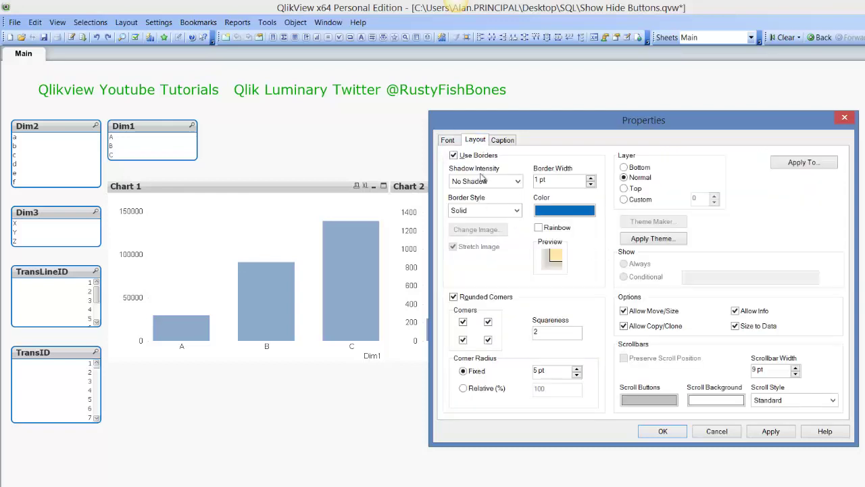
click(476, 157)
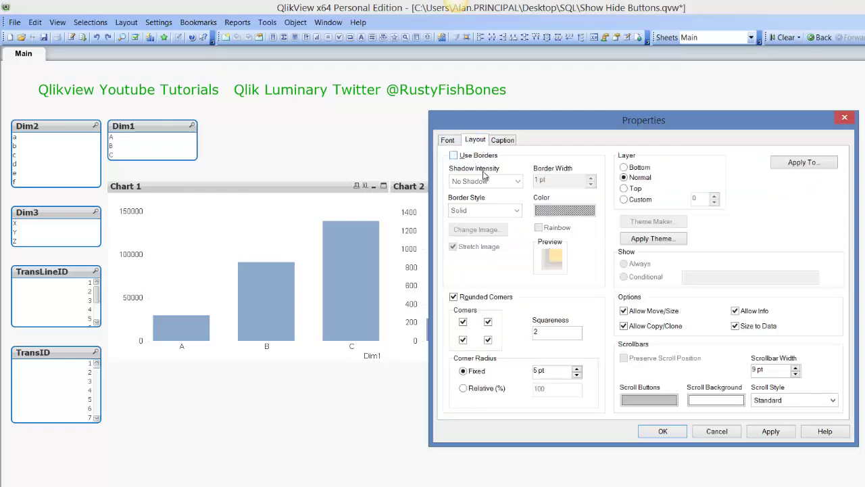
click(477, 299)
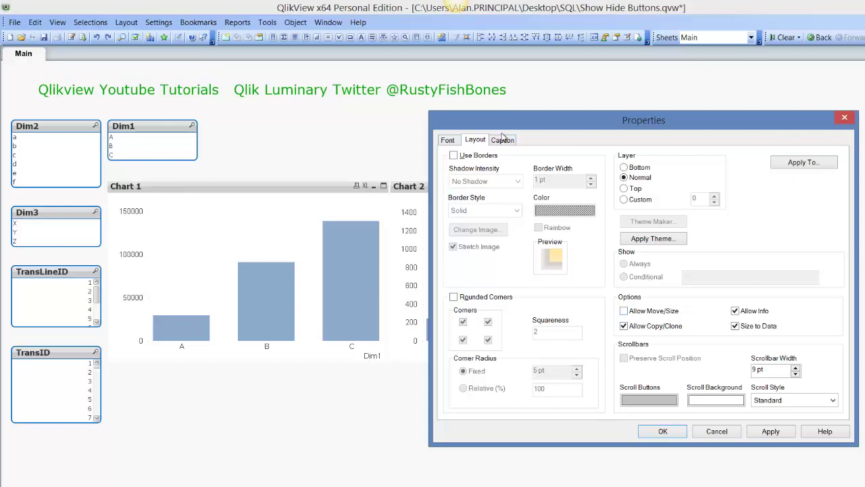
Set the inactive and active caption backgrounds to calculated green()
click(502, 140)
click(484, 227)
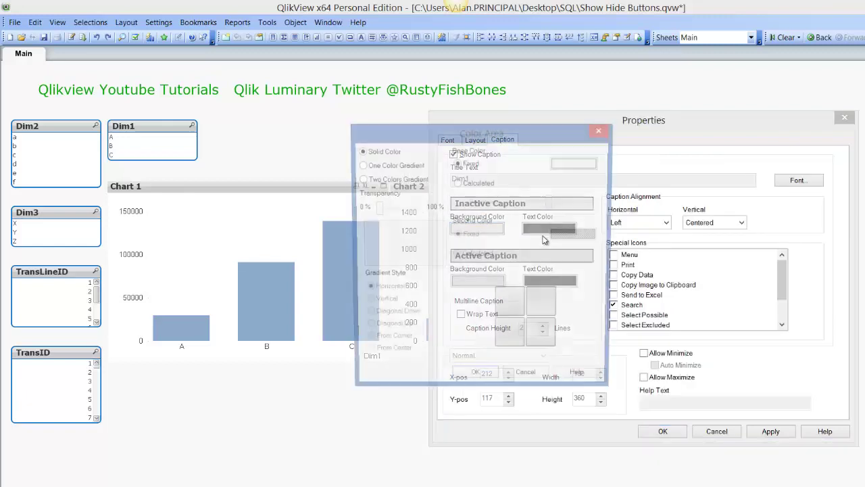
click(500, 185)
click(553, 182)
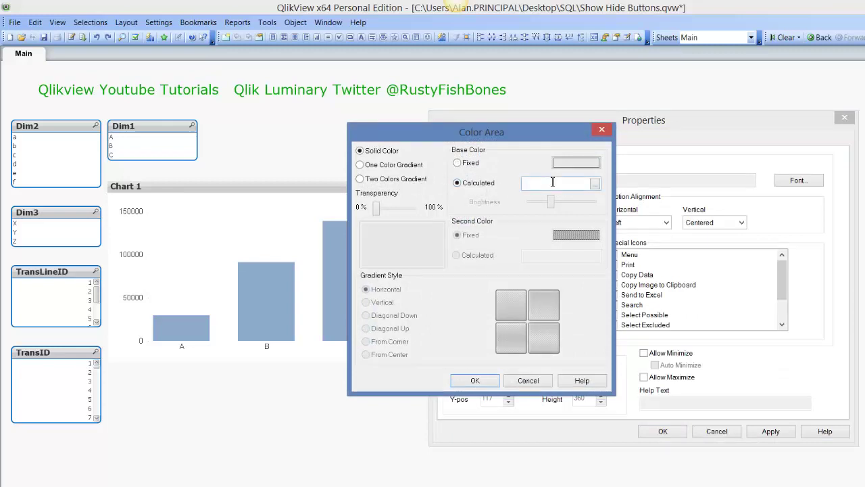
text(green())
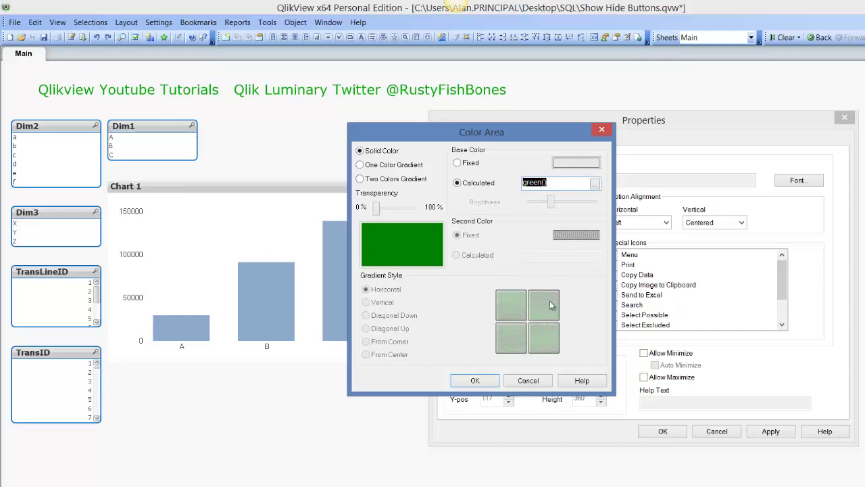
click(493, 382)
click(477, 280)
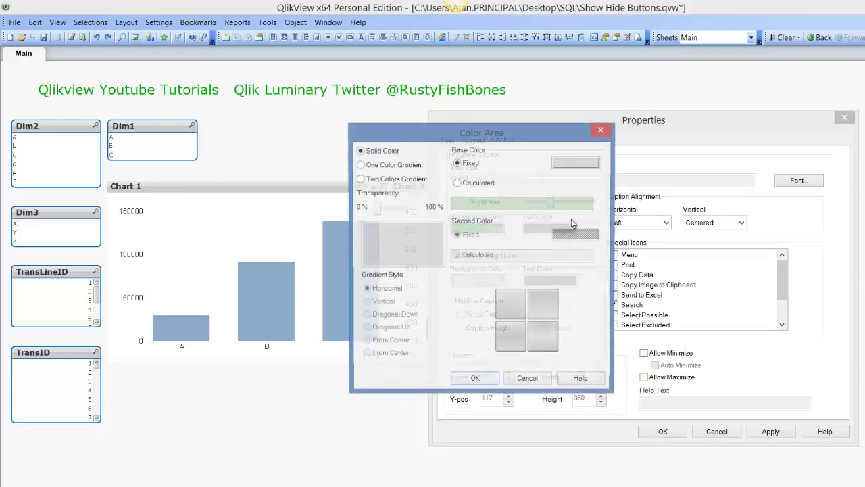
click(478, 182)
click(539, 184)
text(green())
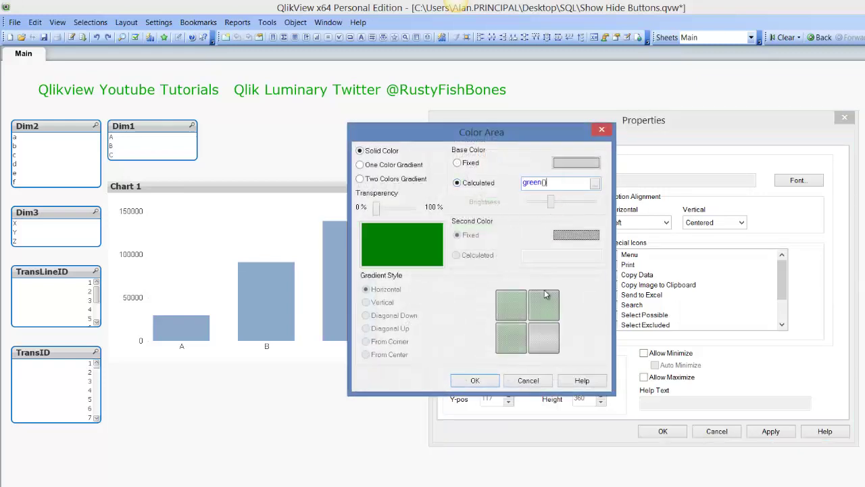
click(475, 380)
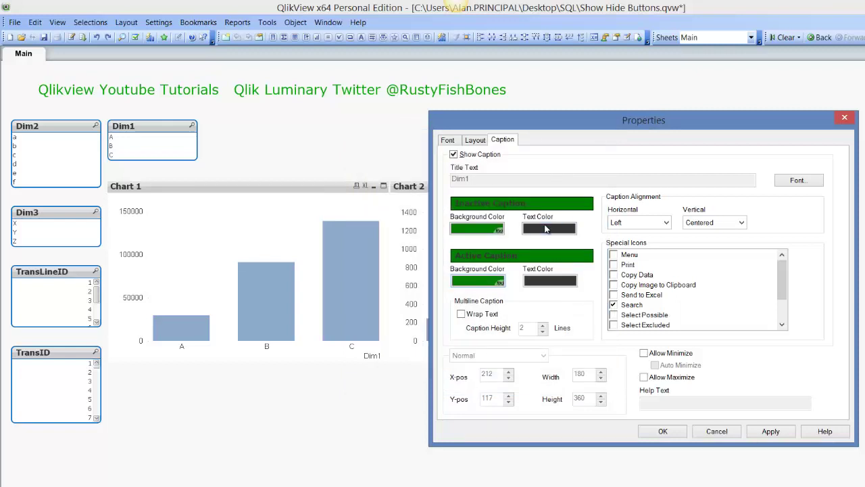
Set the inactive and active caption text colours to calculated white()
click(549, 228)
click(476, 187)
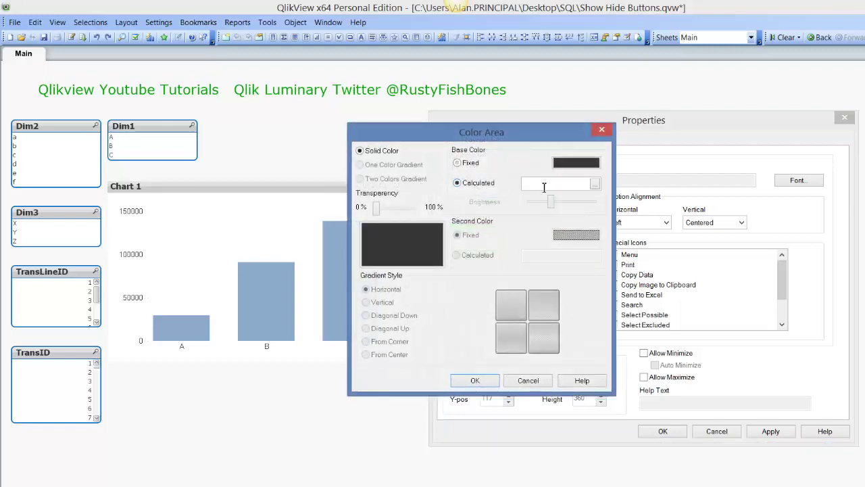
text(white())
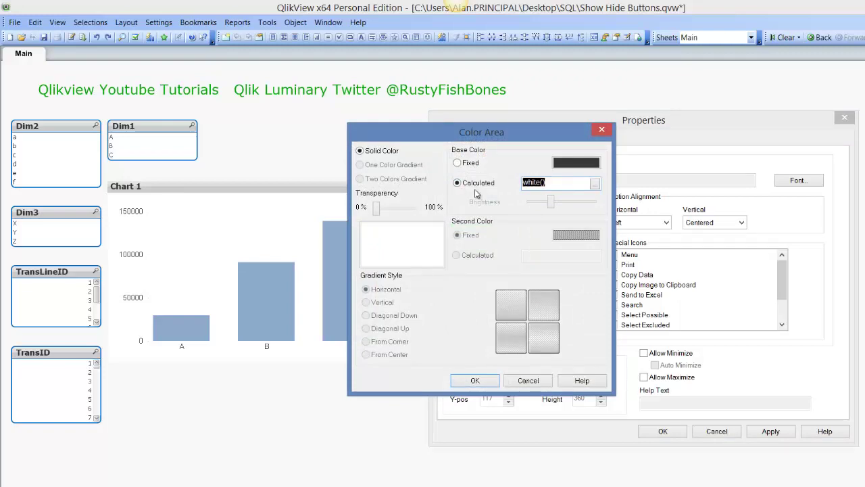
click(476, 380)
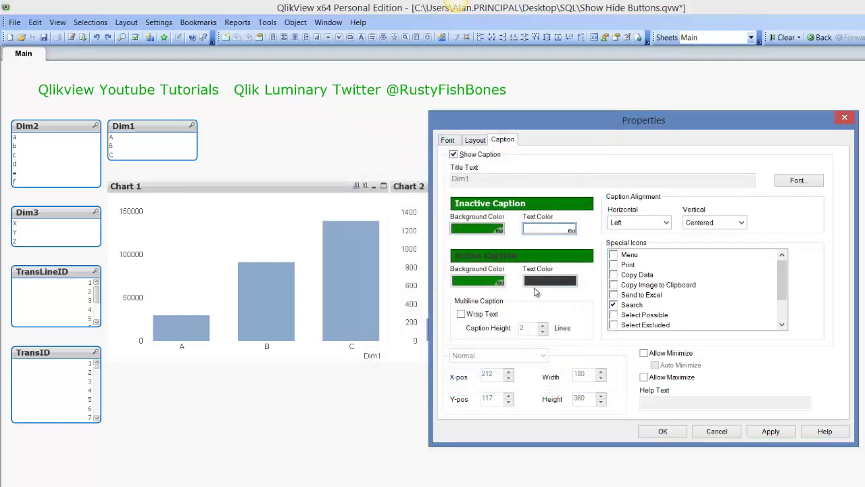
click(540, 288)
click(473, 183)
text(white())
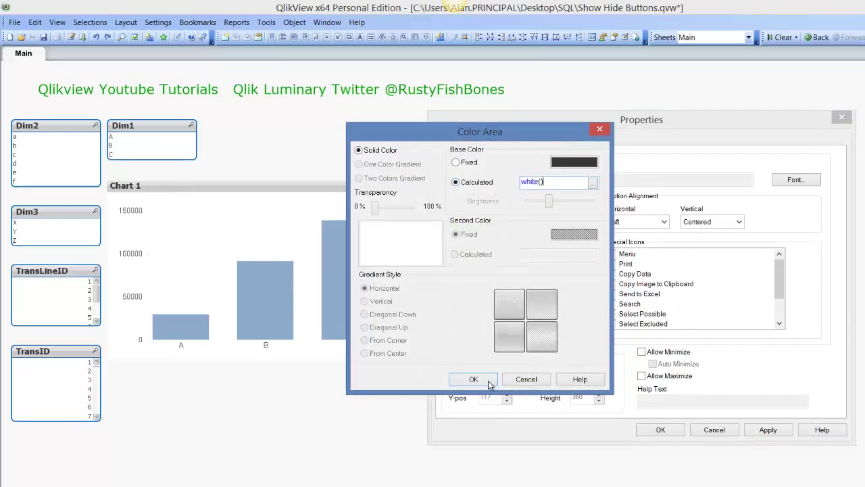
Confirm the white active caption text and apply the shared caption, font and border settings
click(488, 382)
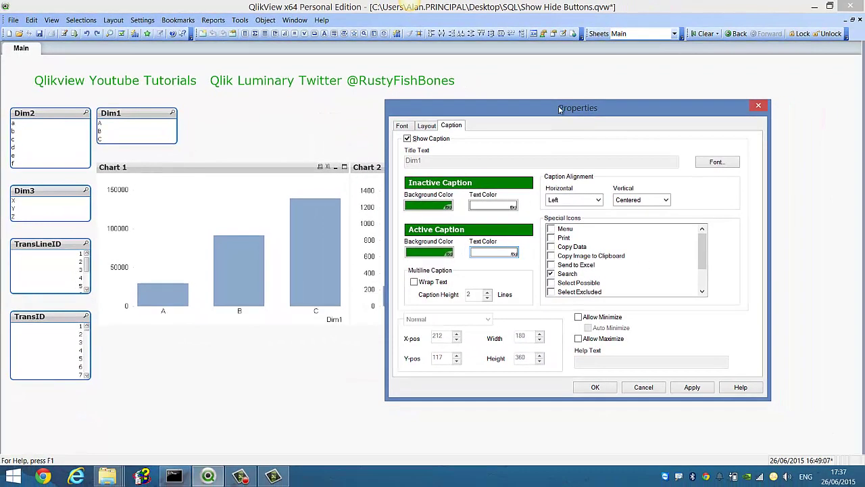
drag(560, 109, 646, 83)
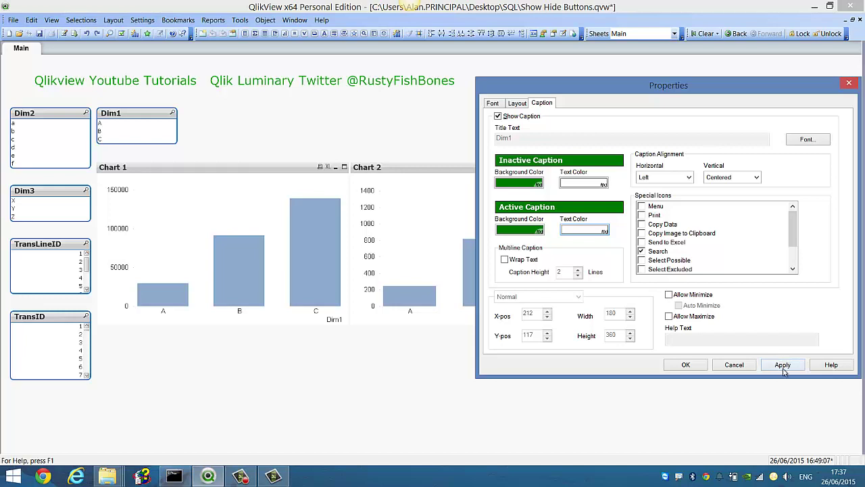
click(700, 367)
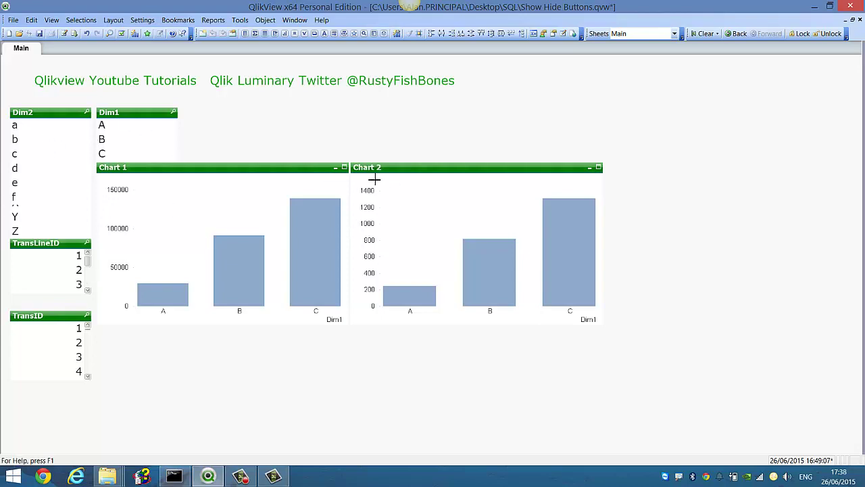
Drag a selection rectangle around all the sheet objects
right_click(411, 169)
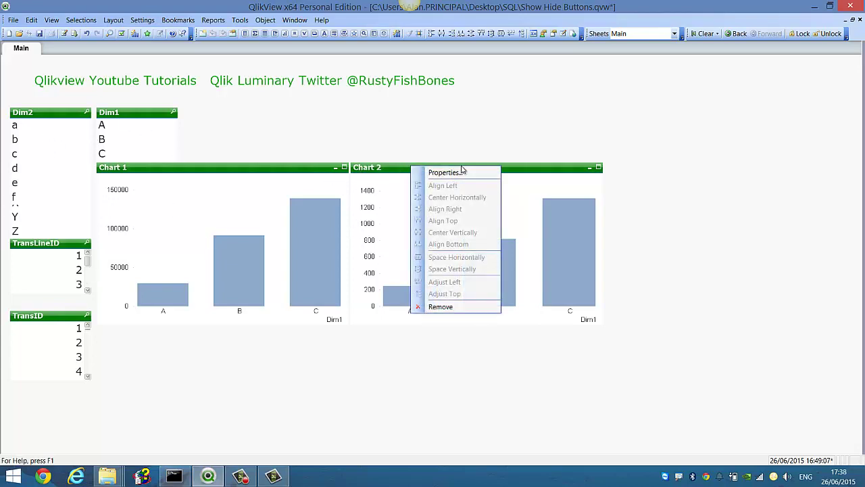
click(533, 130)
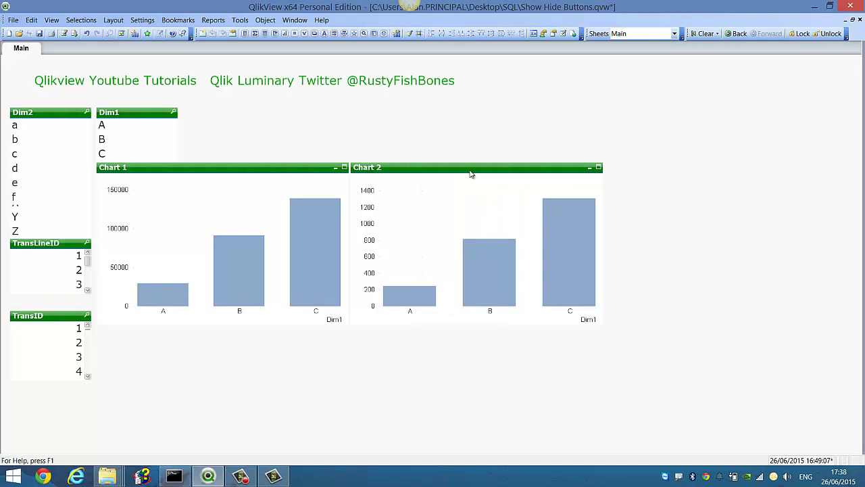
drag(695, 80, 16, 418)
drag(4, 96, 647, 437)
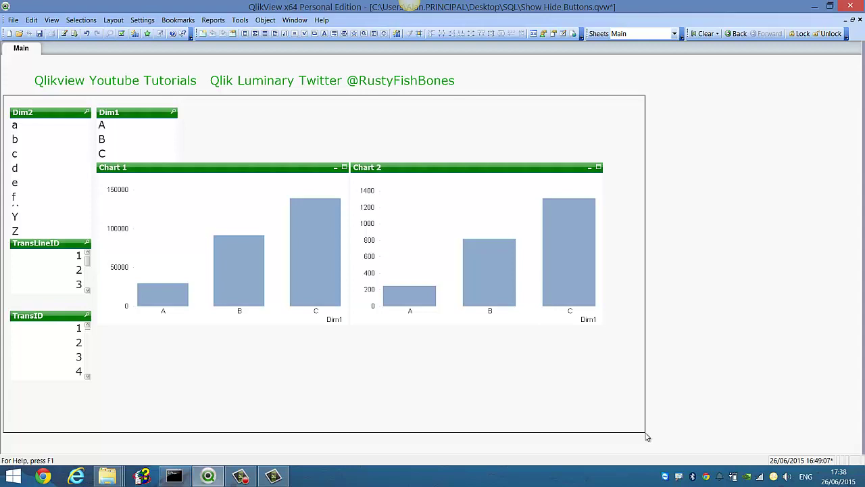
drag(647, 438, 646, 437)
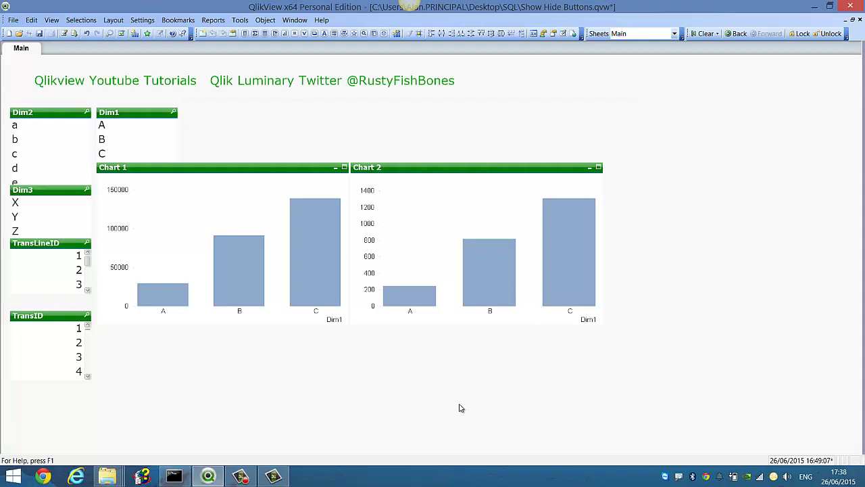